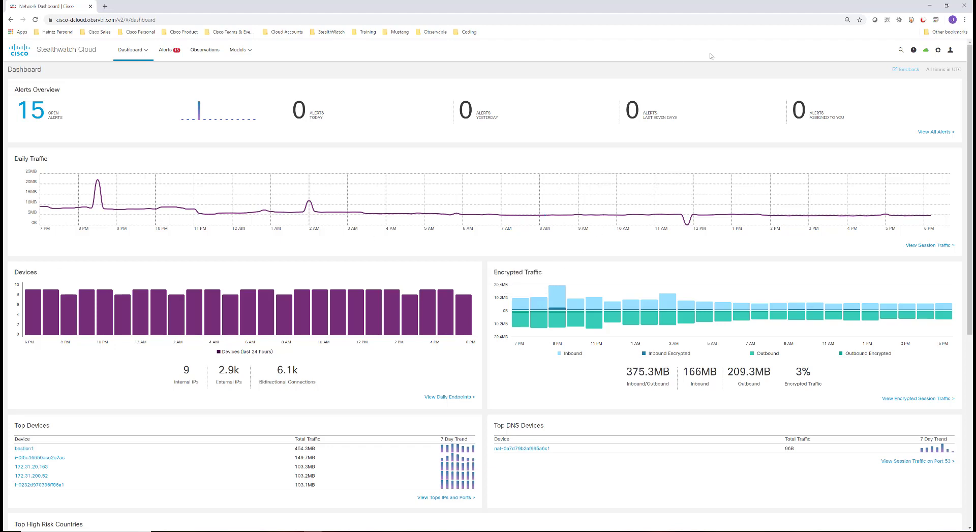
Step: Filter Roles by Web Server and open the device summary for source i-0e50f2fa981d8a6c0
left_click(246, 50)
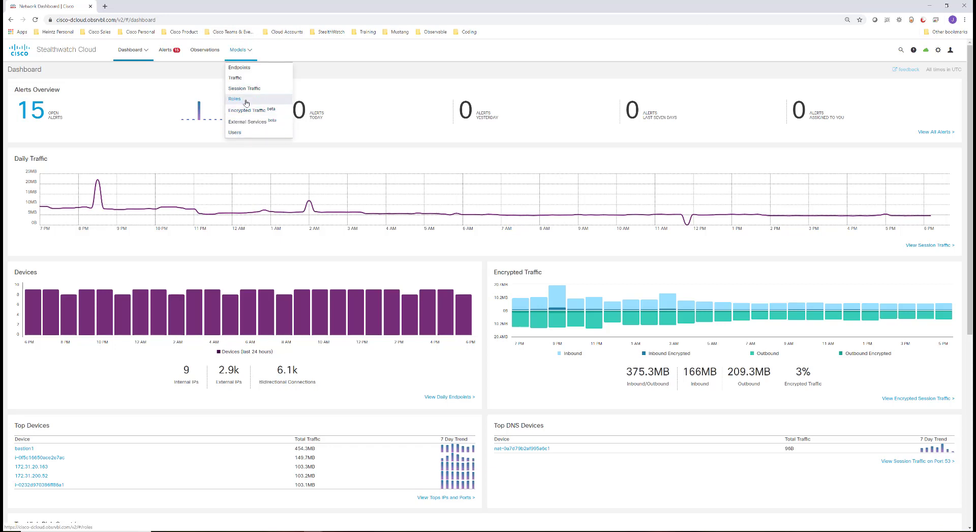
left_click(246, 99)
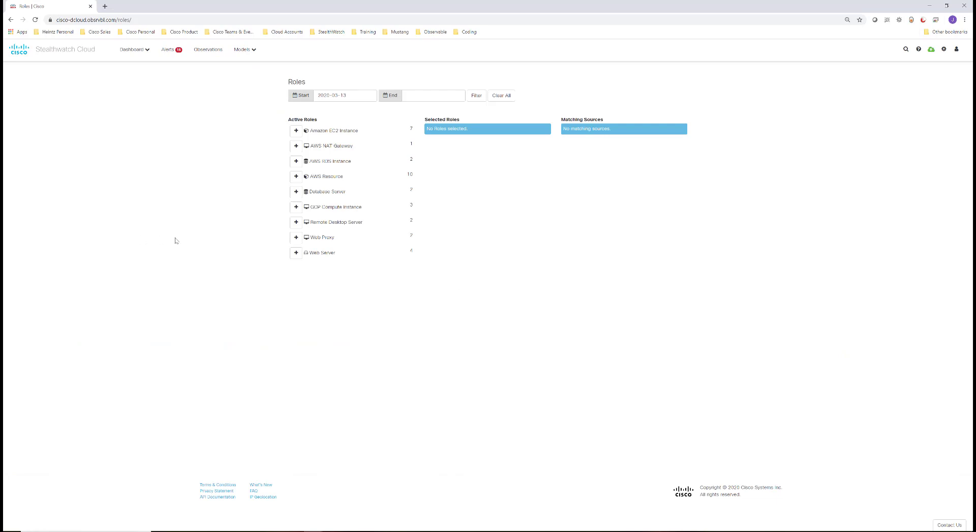
left_click(296, 252)
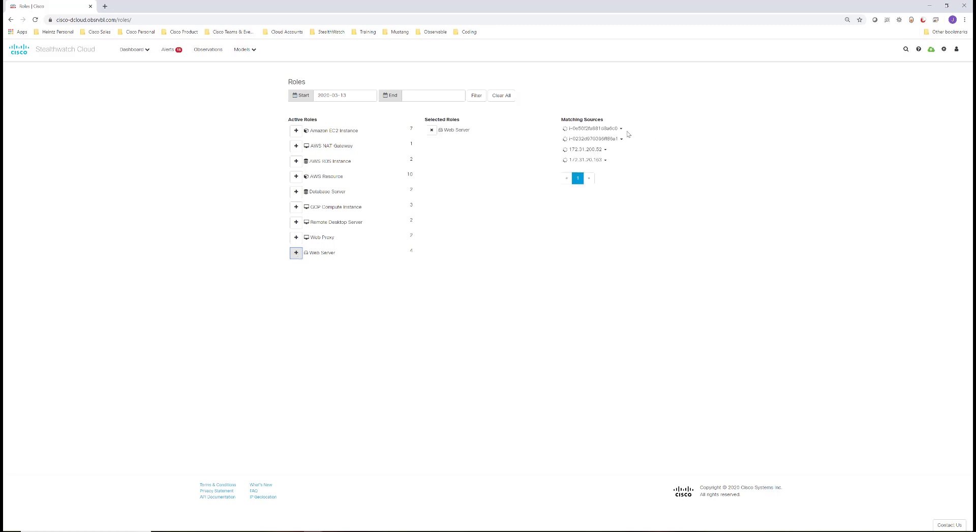
mouse_move(565, 129)
left_click(620, 129)
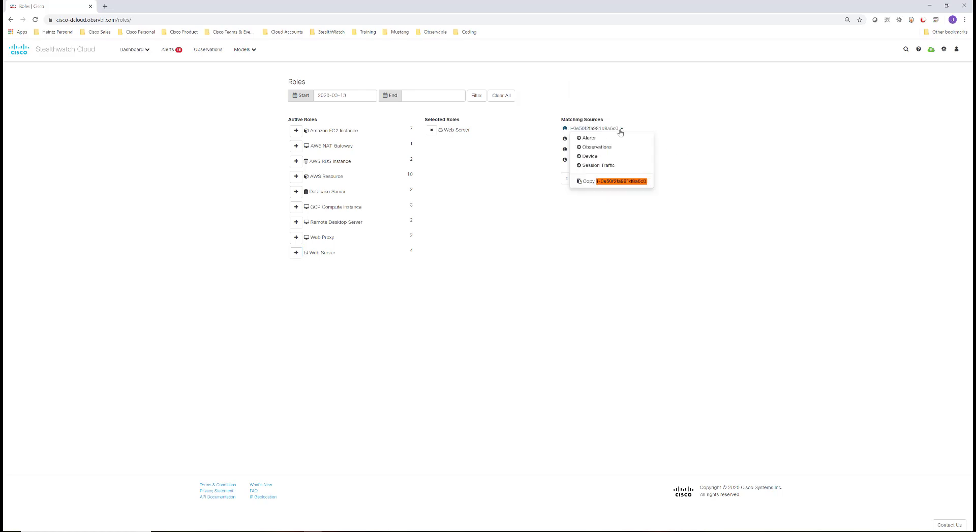
left_click(602, 156)
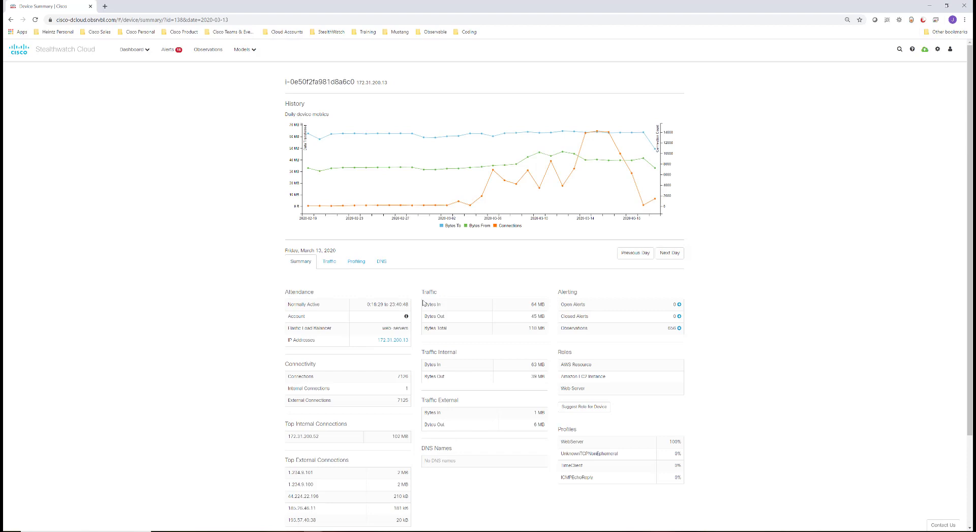
Step: Check the device's Traffic breakdown, scroll through its Summary, then open the Dashboard list
left_click(328, 263)
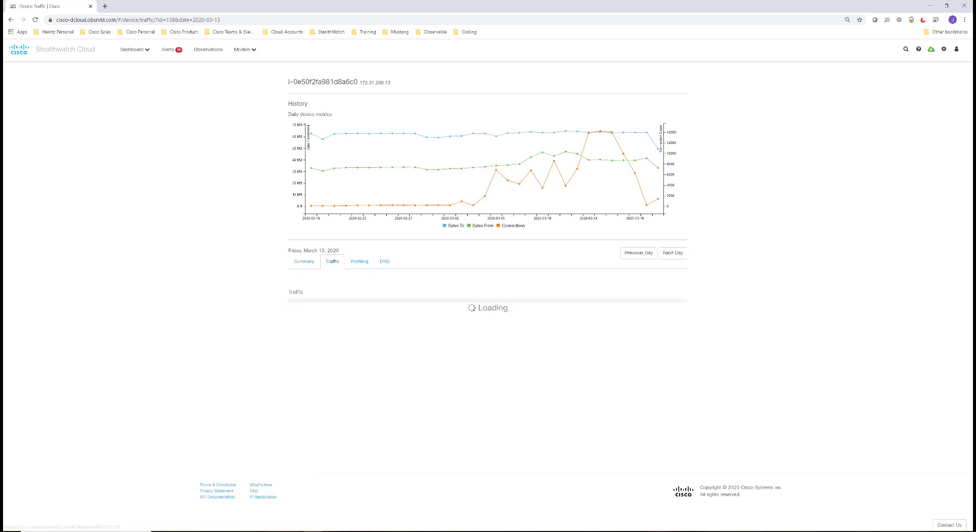
left_click(299, 262)
scroll(305, 356, "down", 3)
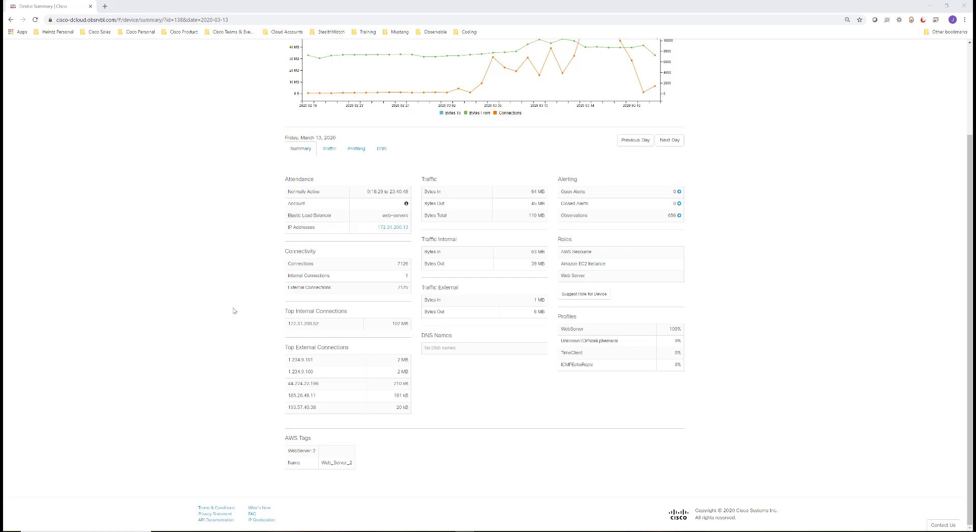
scroll(234, 310, "up", 3)
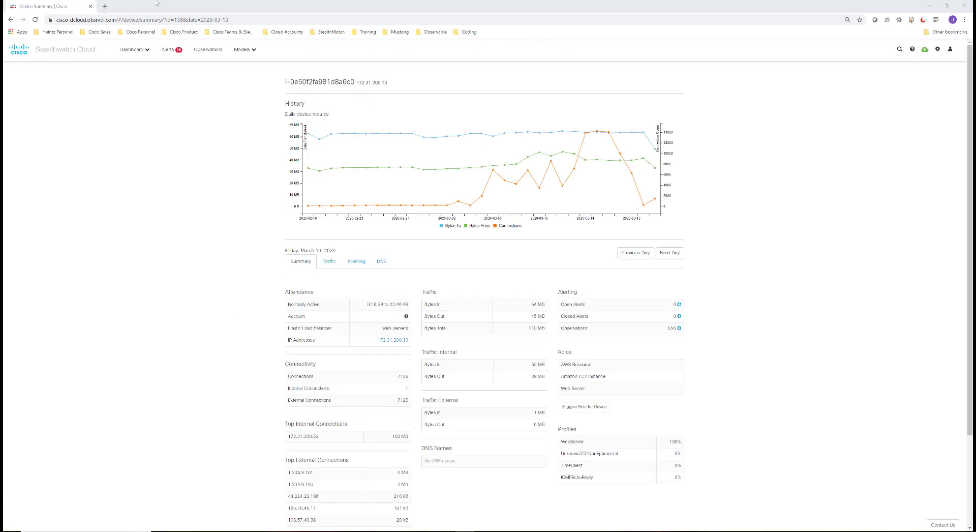
left_click(145, 54)
Step: Open the AWS Visualizations network graph filtered by tag Name = Web_Server_1
left_click(147, 77)
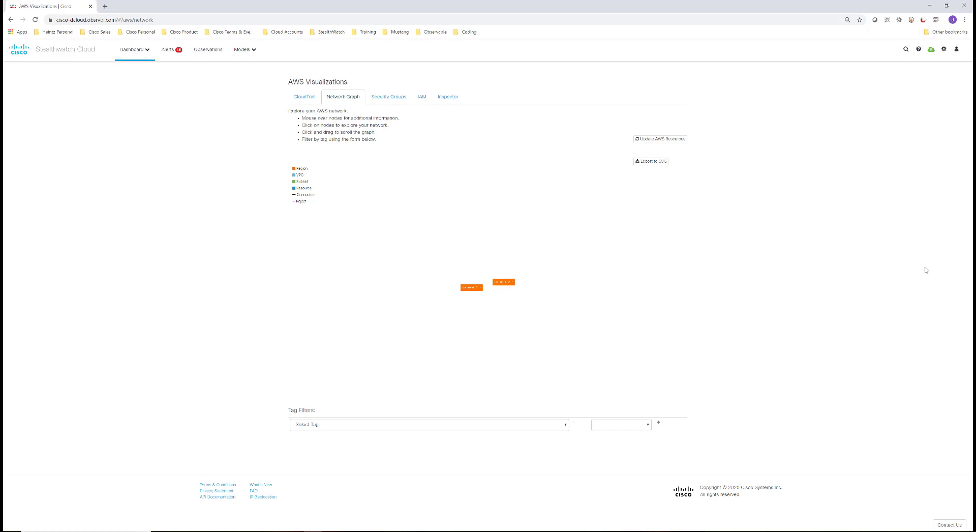
left_click(537, 426)
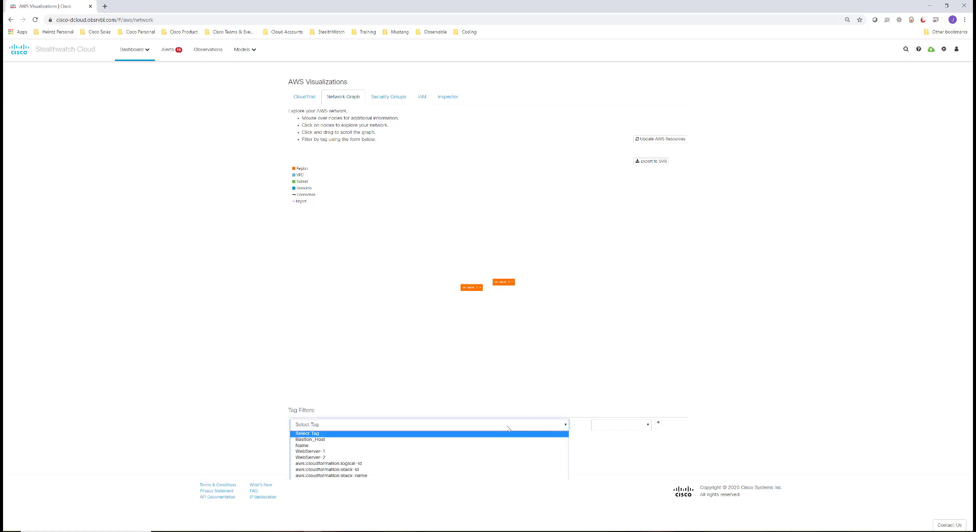
left_click(486, 445)
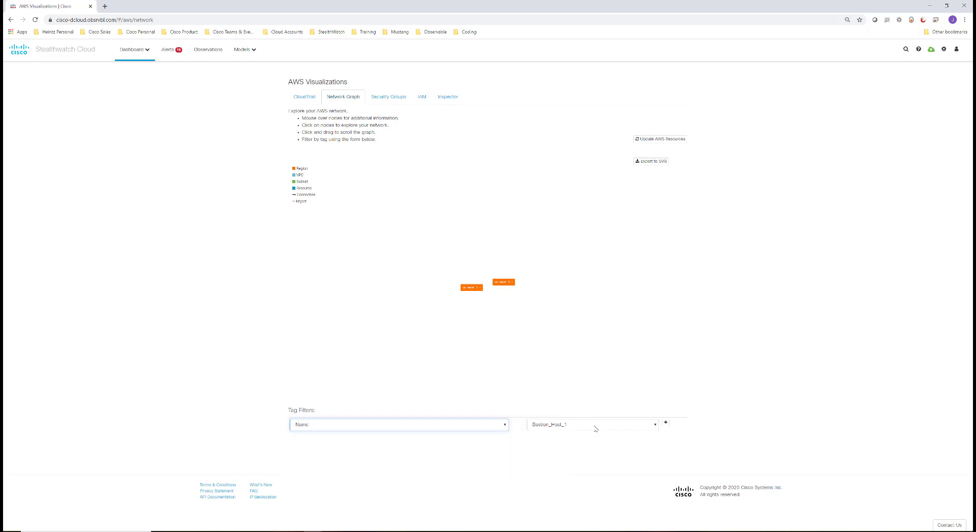
left_click(595, 425)
left_click(580, 457)
left_click(665, 423)
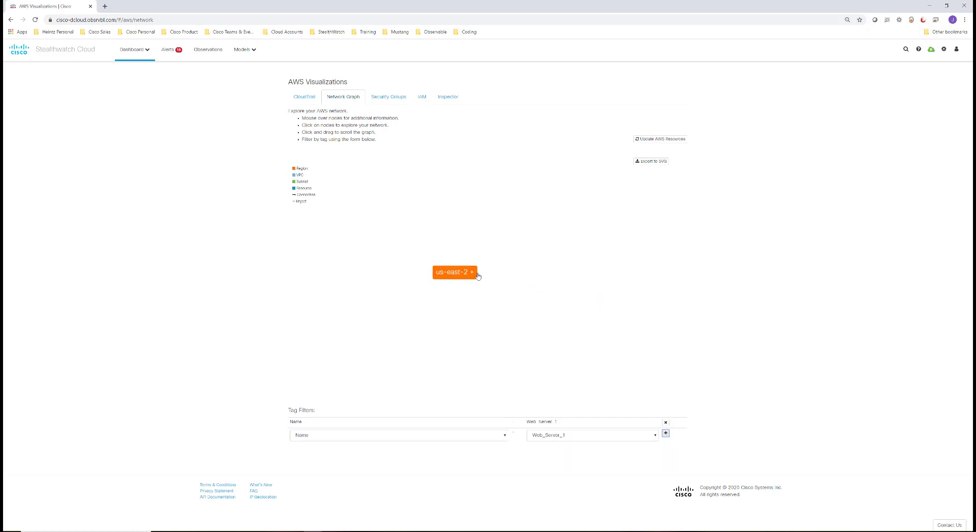
Step: Expand us-east-2, the Cisco Test Drive VPC and subnet 172.31.20.0/24 to reveal the instance
left_click(481, 278)
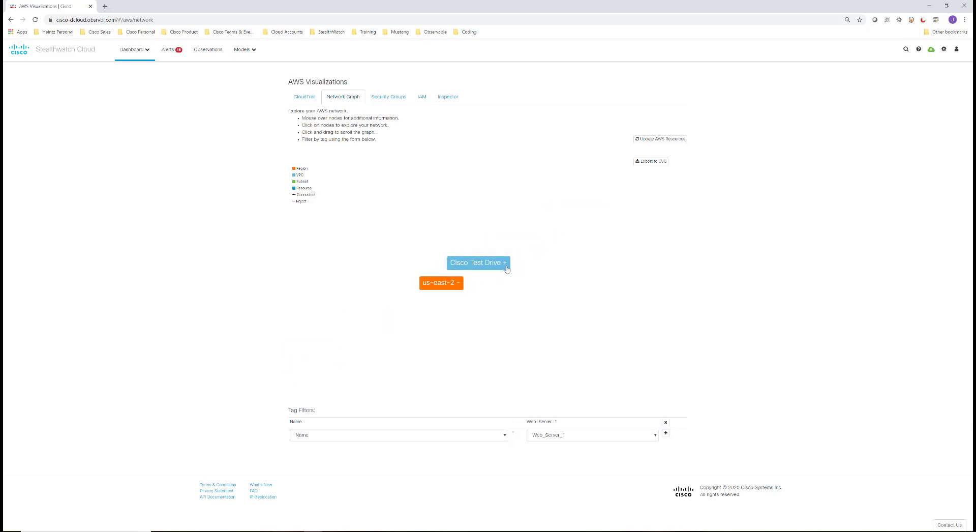
left_click(506, 268)
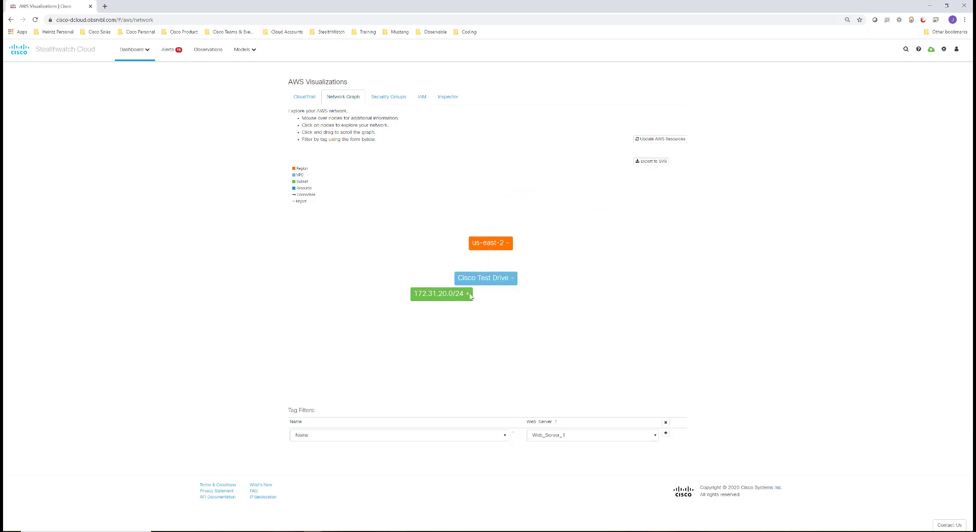
left_click(462, 303)
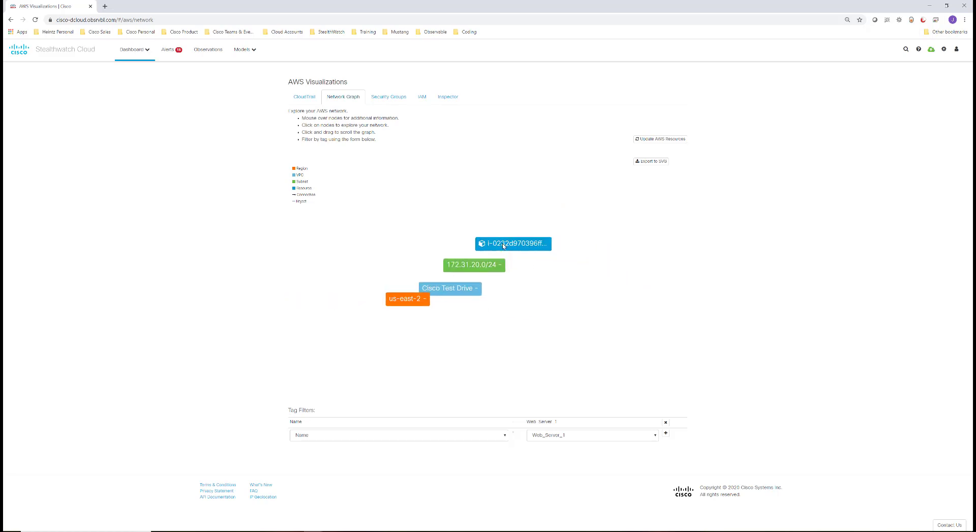
scroll(539, 244, "up", 3)
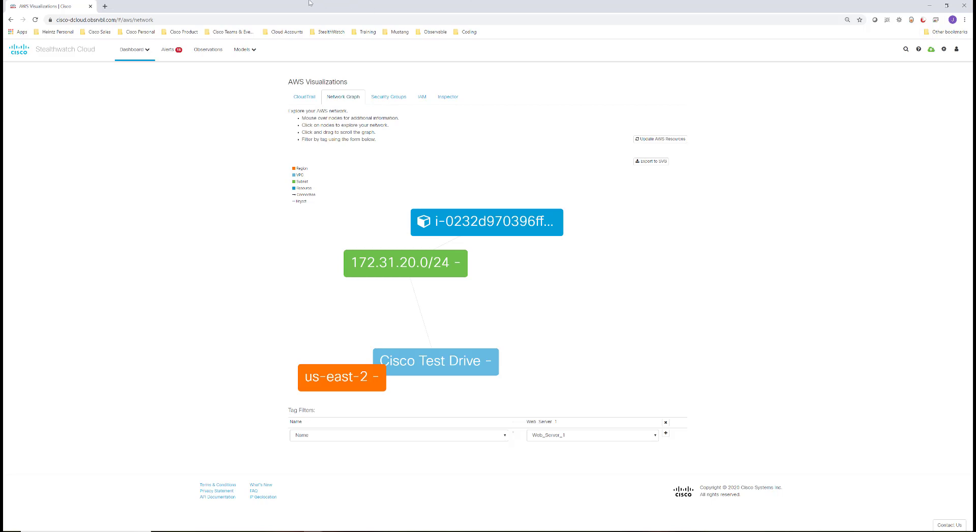
Step: From the Alerts list at normal zoom, open alert 433, AWS Console Login Failures
left_click(178, 50)
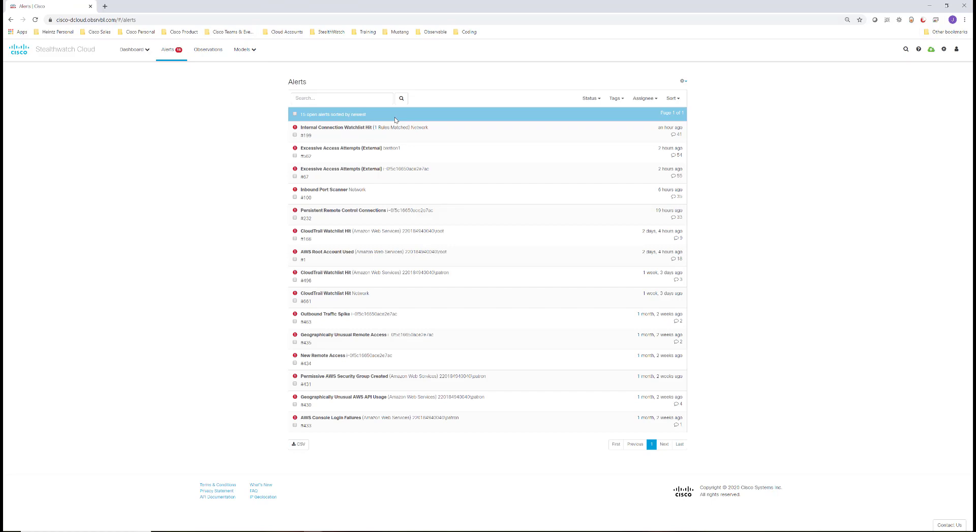
key("ctrl+0")
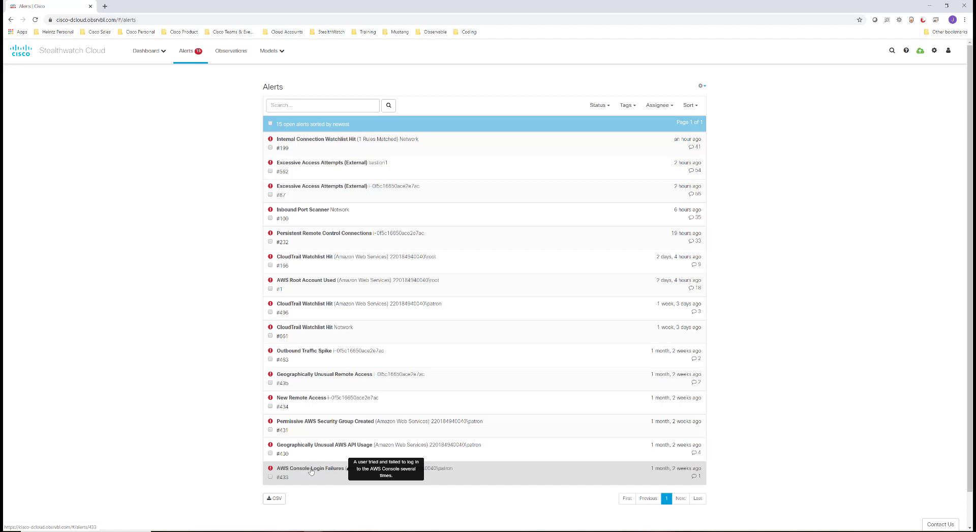
left_click(311, 471)
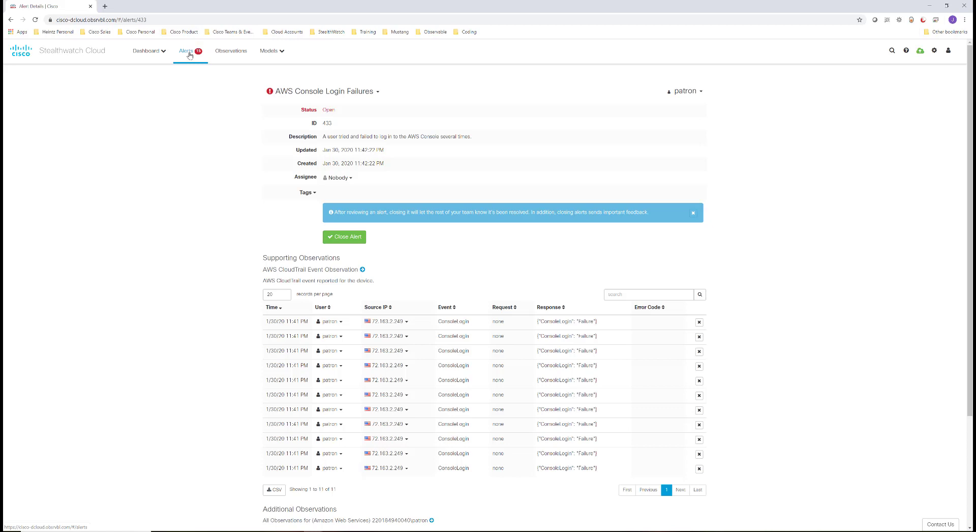
Step: Review the Geographically Unusual AWS API Usage alert and its source IP, then return to Alerts
left_click(189, 55)
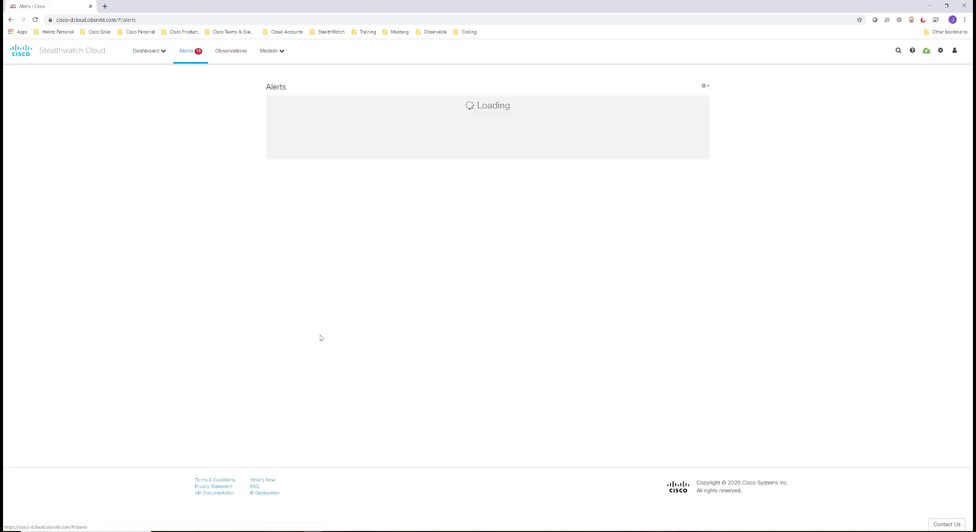
mouse_move(309, 445)
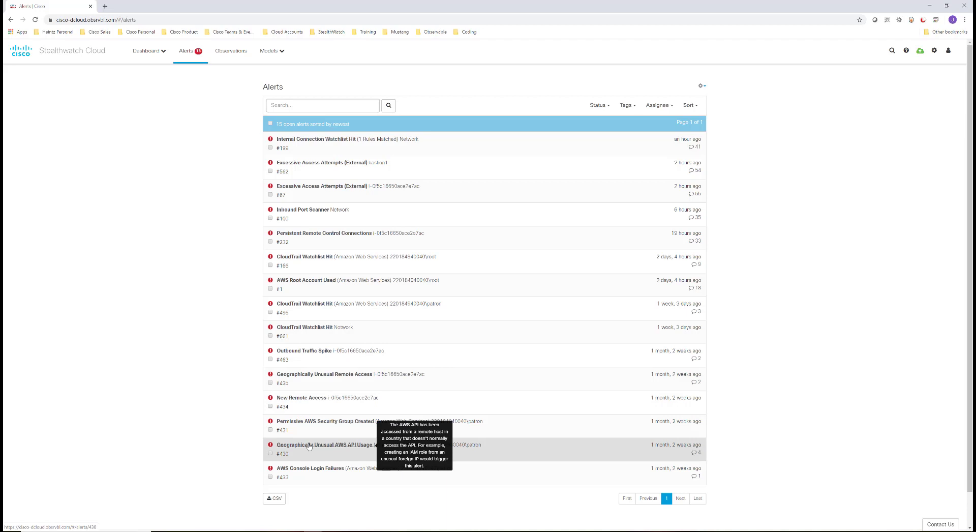
left_click(308, 445)
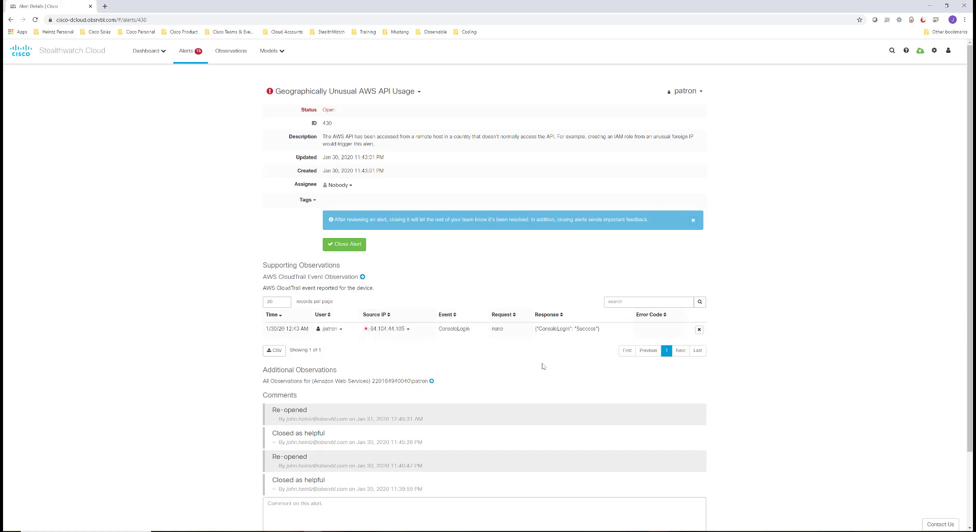
mouse_move(366, 330)
left_click(184, 53)
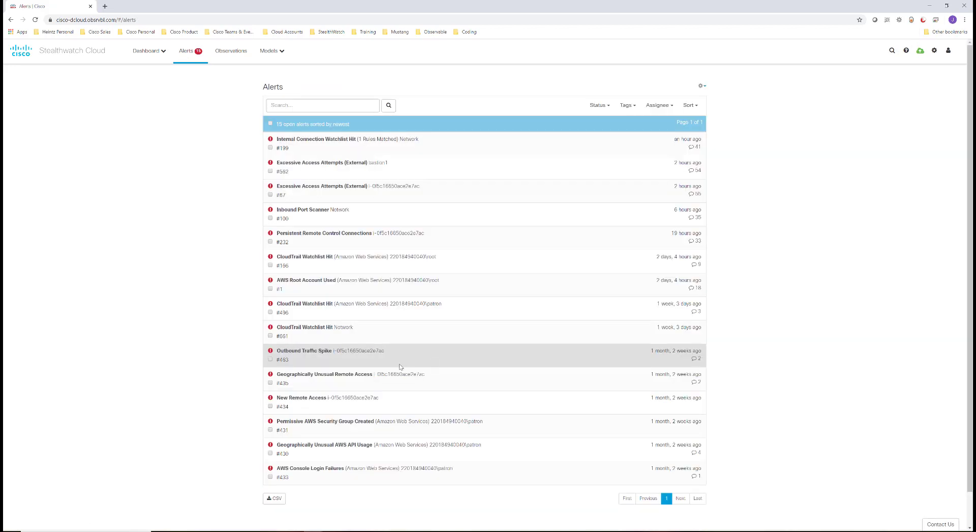
Step: Open alert 431, expand its AuthorizeSecurityGroupIngress request JSON, and open the user's menu
left_click(315, 424)
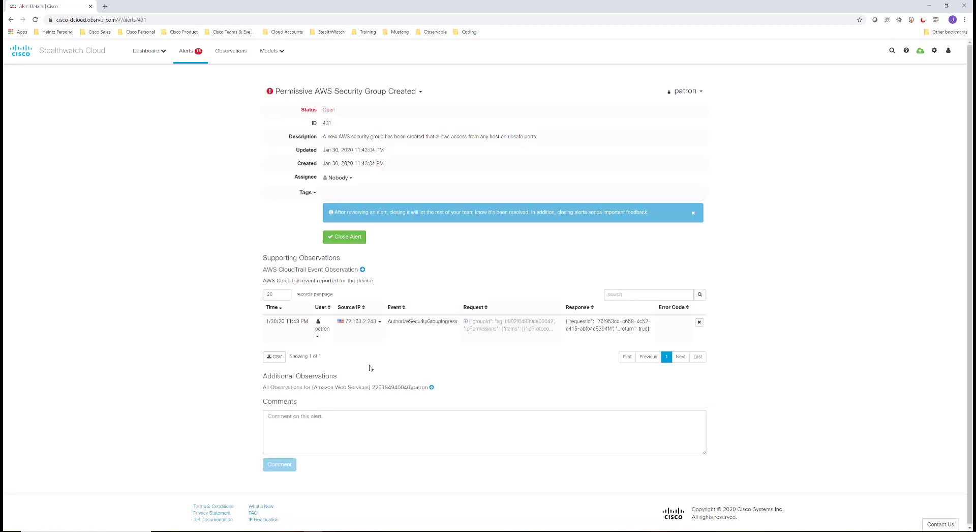
left_click(465, 321)
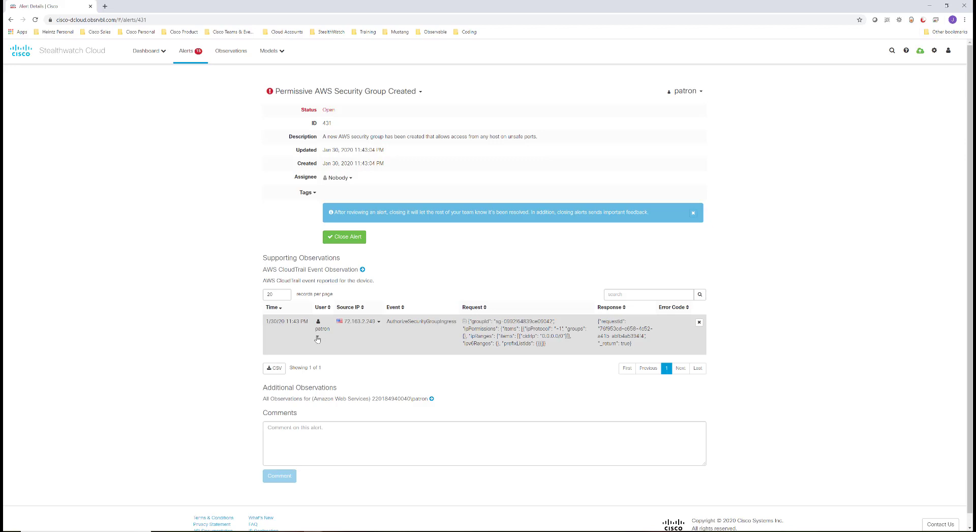
left_click(317, 340)
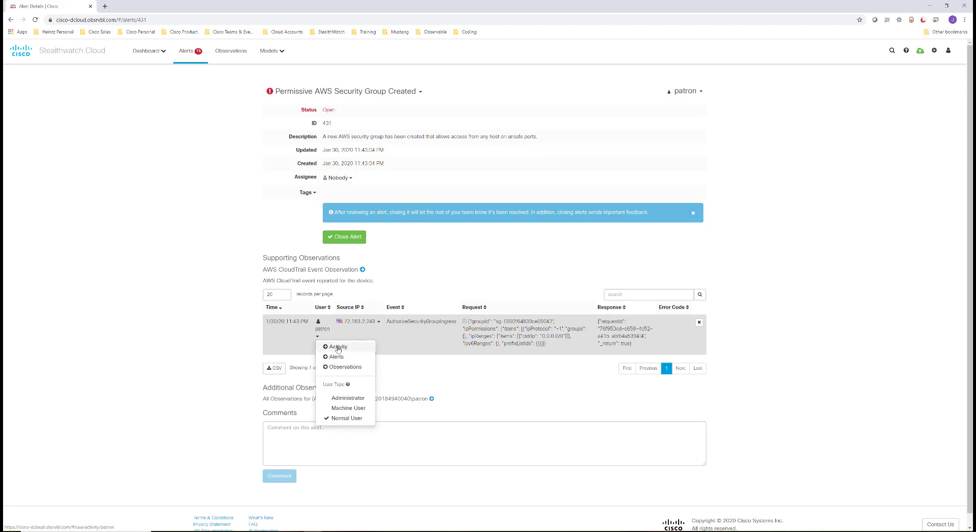
Step: View the AWS user's activity and all its CloudTrail observations, then go back to Alerts
left_click(338, 348)
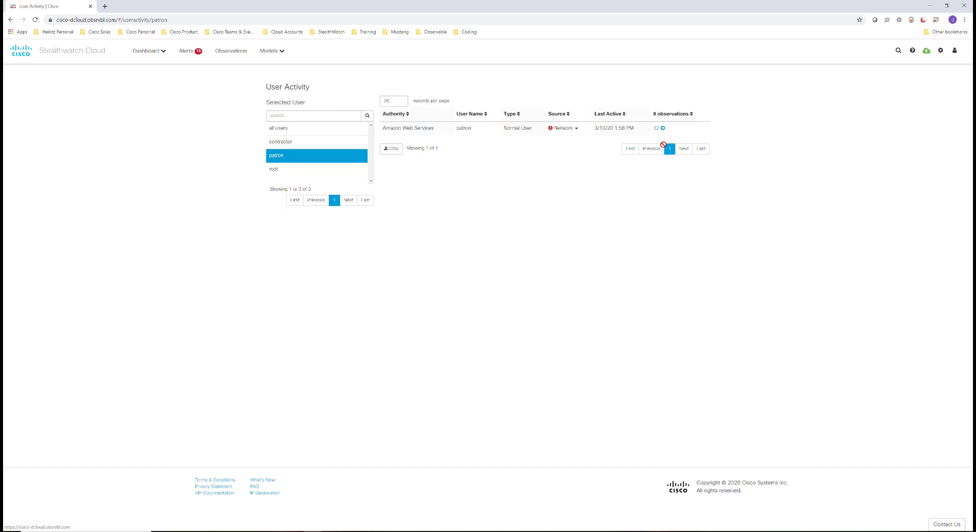
left_click(663, 129)
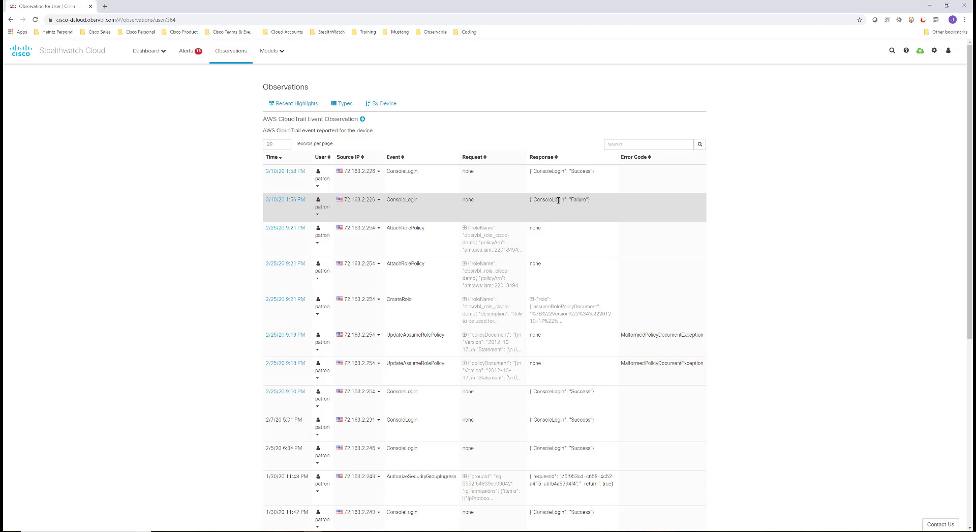
left_click(178, 57)
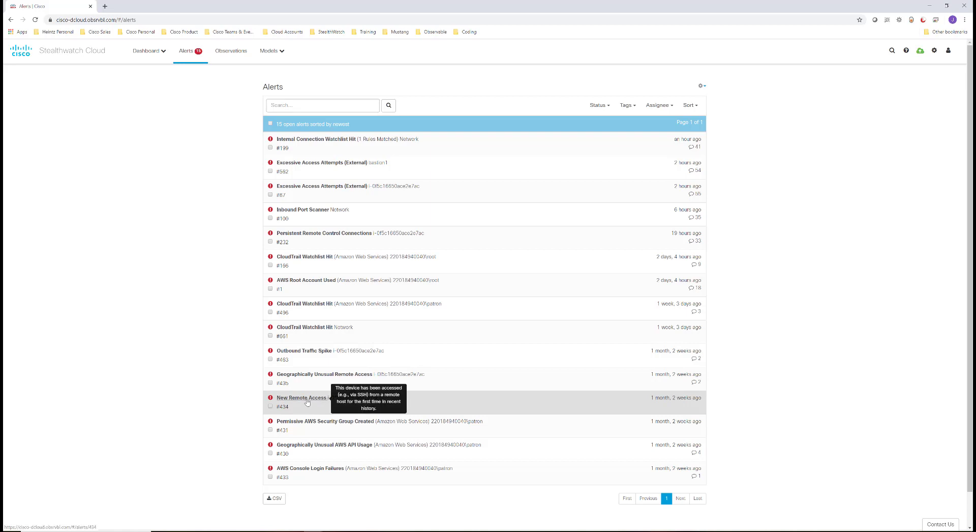
Step: Open alert 434, New Remote Access, for the port 3389 connection from 72.163.2.249
left_click(306, 399)
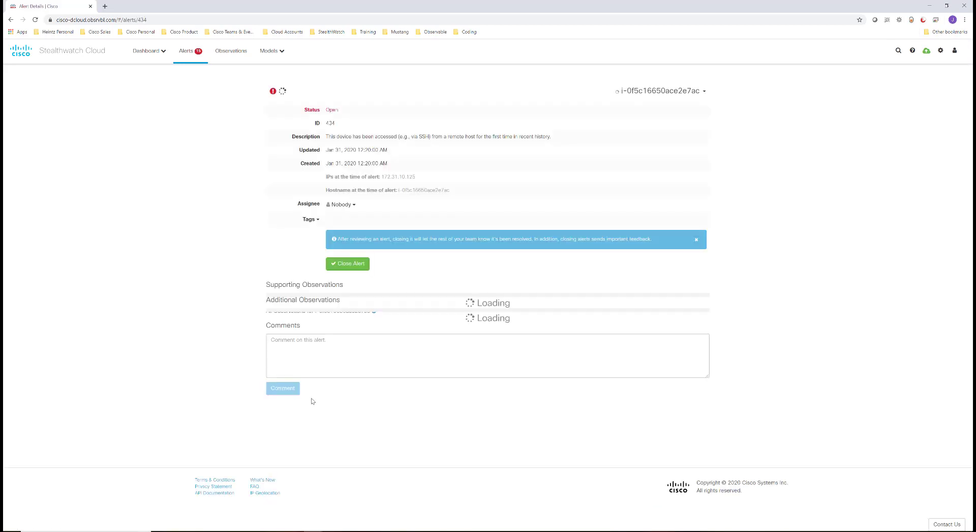